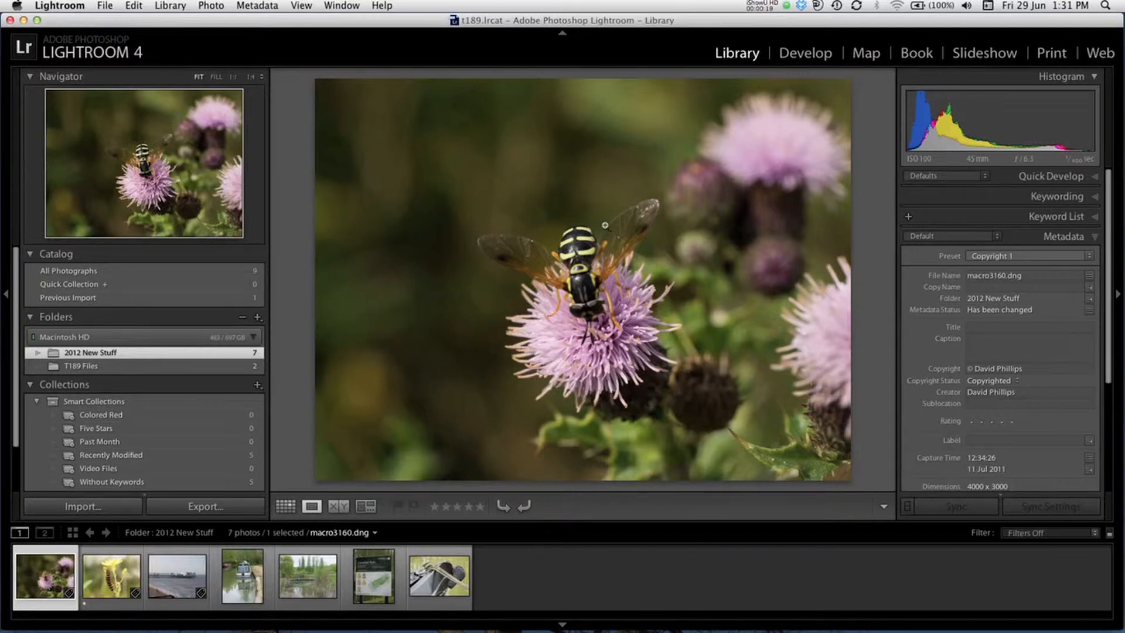
Open the photo macro3160.dng in the Develop module and activate Crop & Straighten.
{"action": "left_click", "coordinate": [804, 59]}
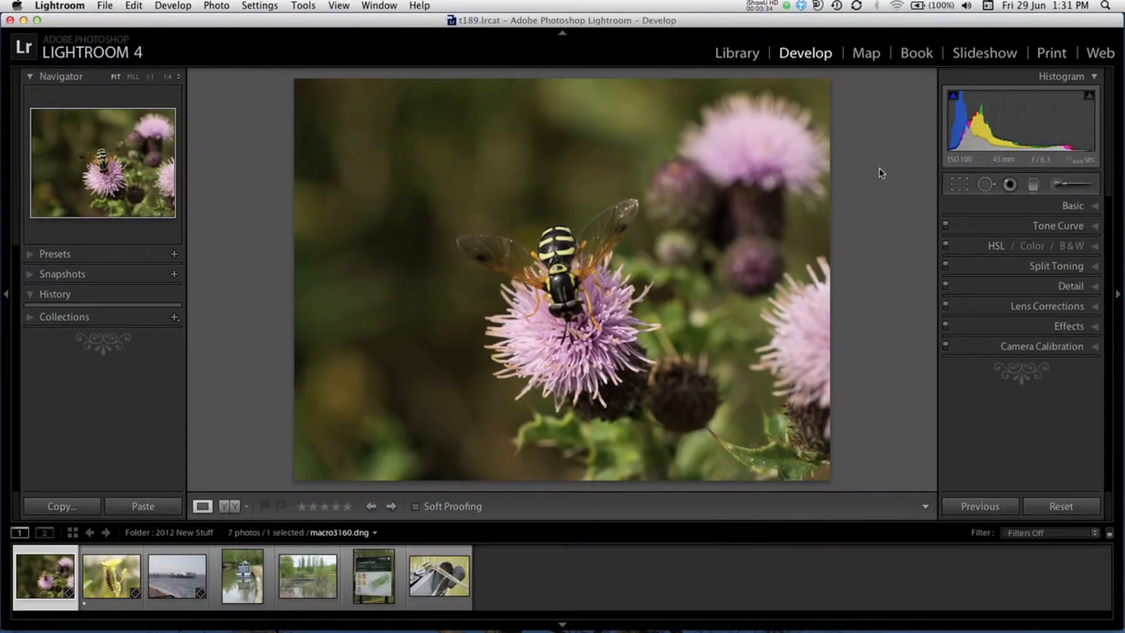
{"action": "left_click", "coordinate": [959, 185]}
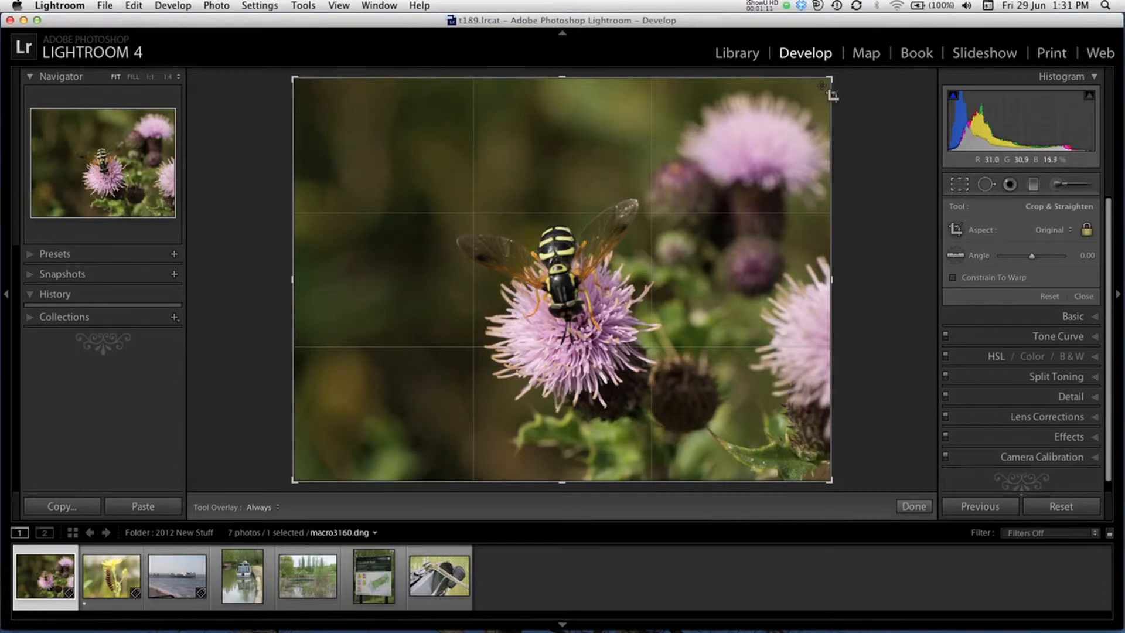
Try a tighter crop at the original aspect ratio with the insect near the left third line, and reset the photo's settings.
{"action": "left_click_drag", "start_coordinate": [827, 80], "coordinate": [765, 125]}
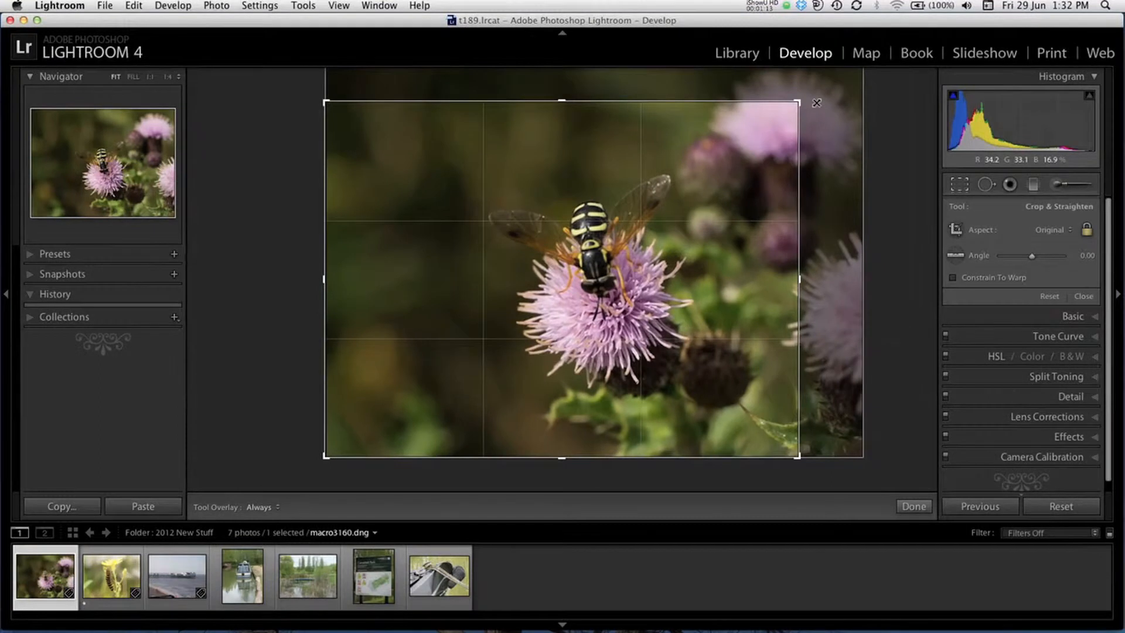
{"action": "mouse_move", "coordinate": [803, 280]}
{"action": "left_mouse_down"}
{"action": "mouse_move", "coordinate": [766, 280]}
{"action": "mouse_move", "coordinate": [802, 279]}
{"action": "left_mouse_up"}
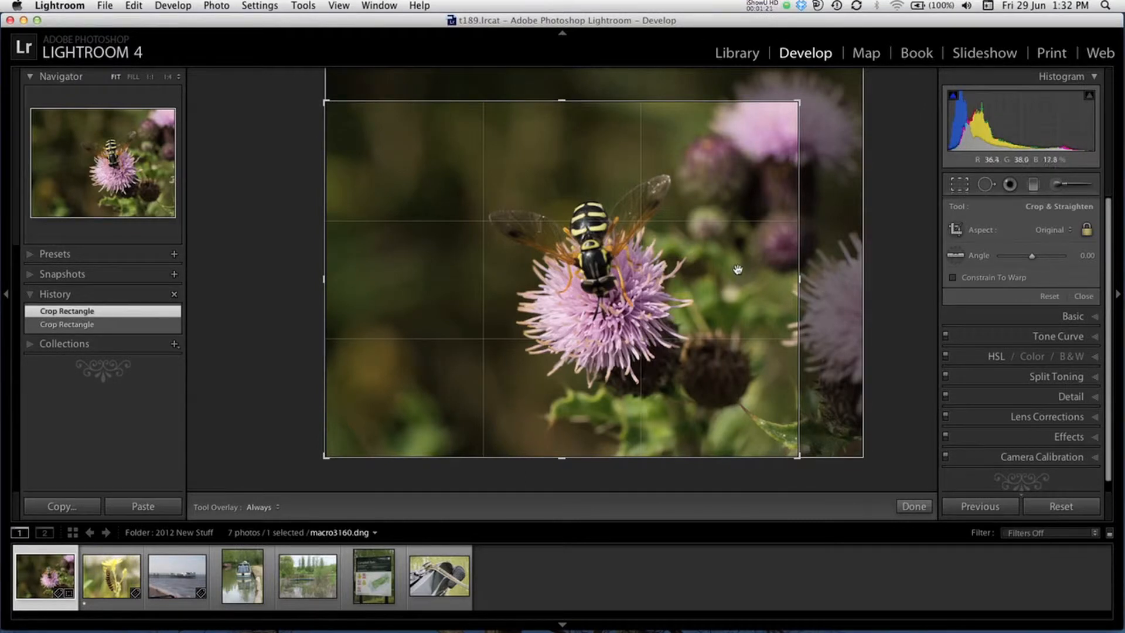
{"action": "left_click_drag", "start_coordinate": [798, 103], "coordinate": [783, 111]}
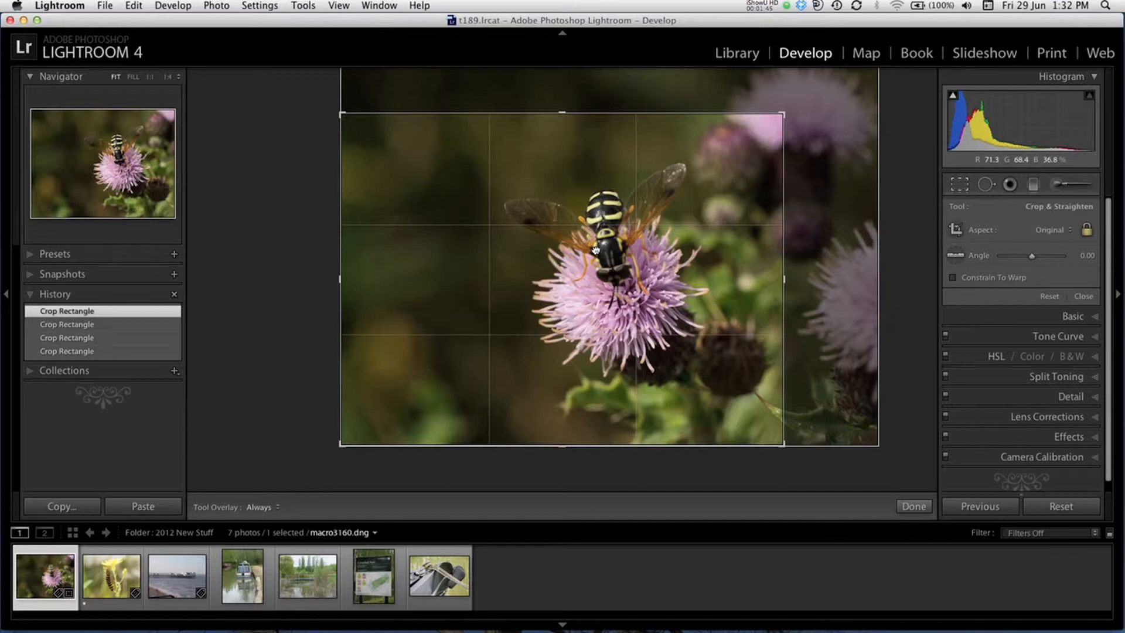
{"action": "left_click_drag", "start_coordinate": [596, 251], "coordinate": [449, 226]}
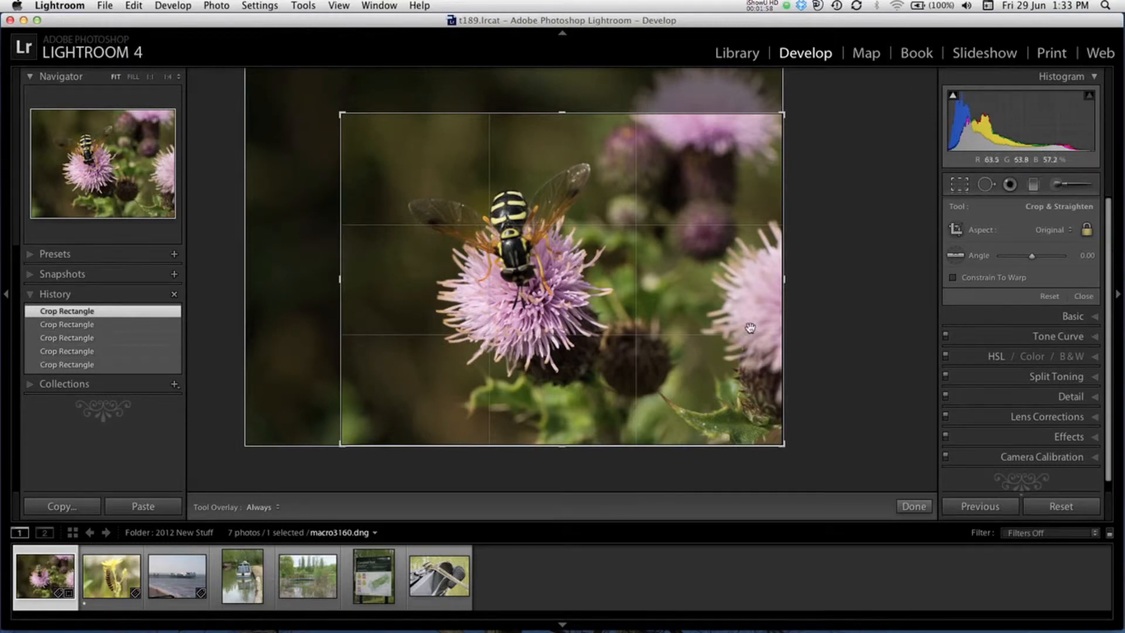
{"action": "left_click_drag", "start_coordinate": [784, 280], "coordinate": [753, 280]}
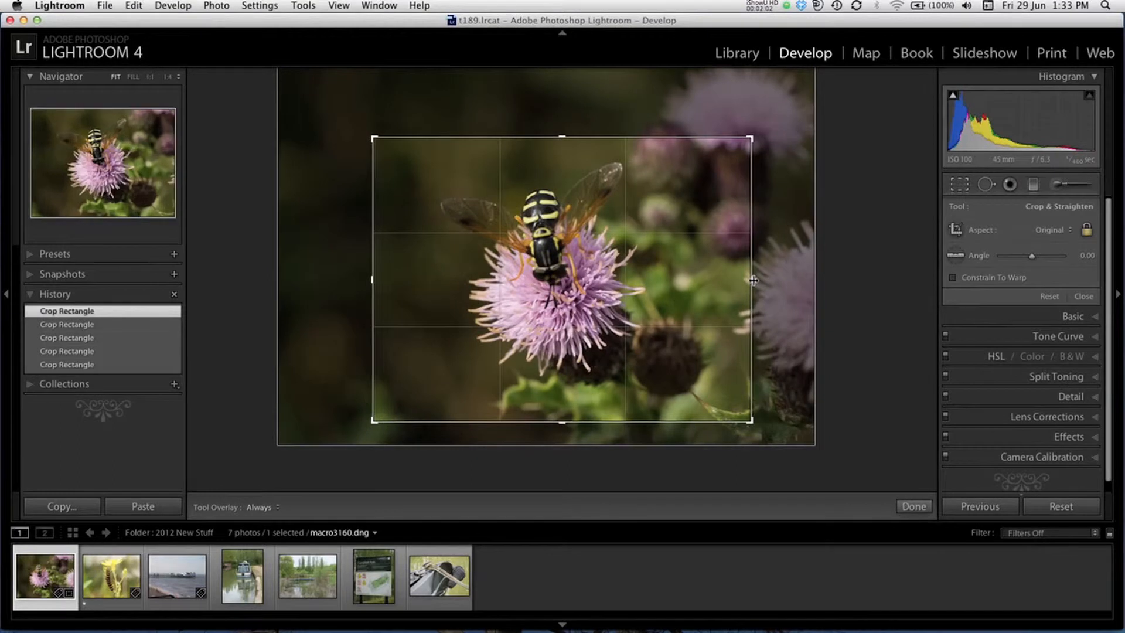
{"action": "left_click_drag", "start_coordinate": [541, 227], "coordinate": [502, 227]}
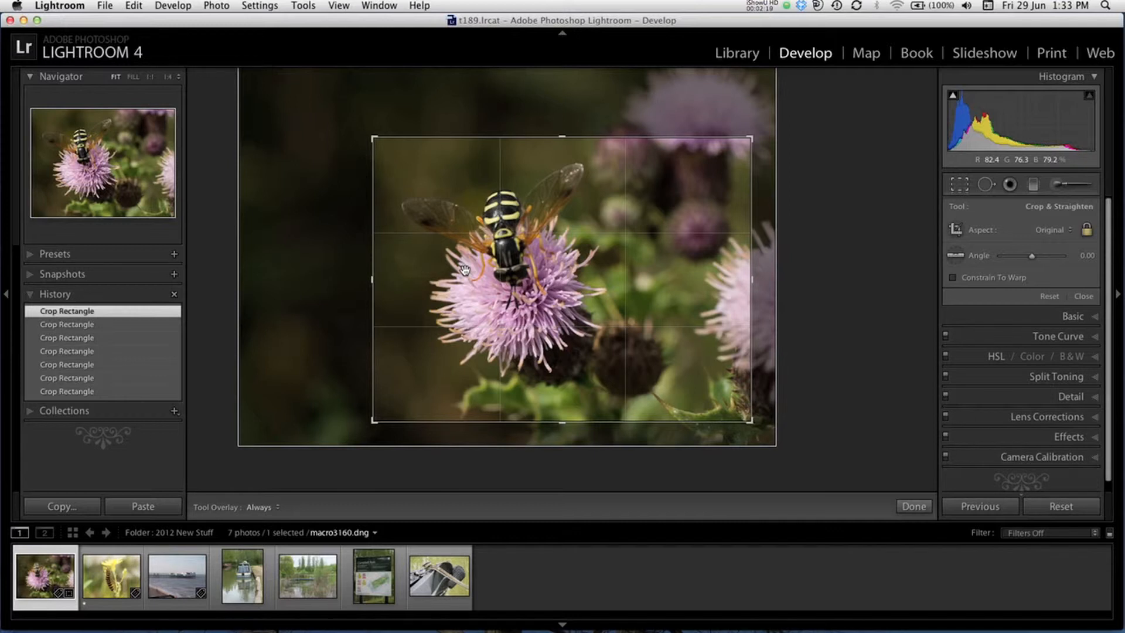
{"action": "key", "text": "Return"}
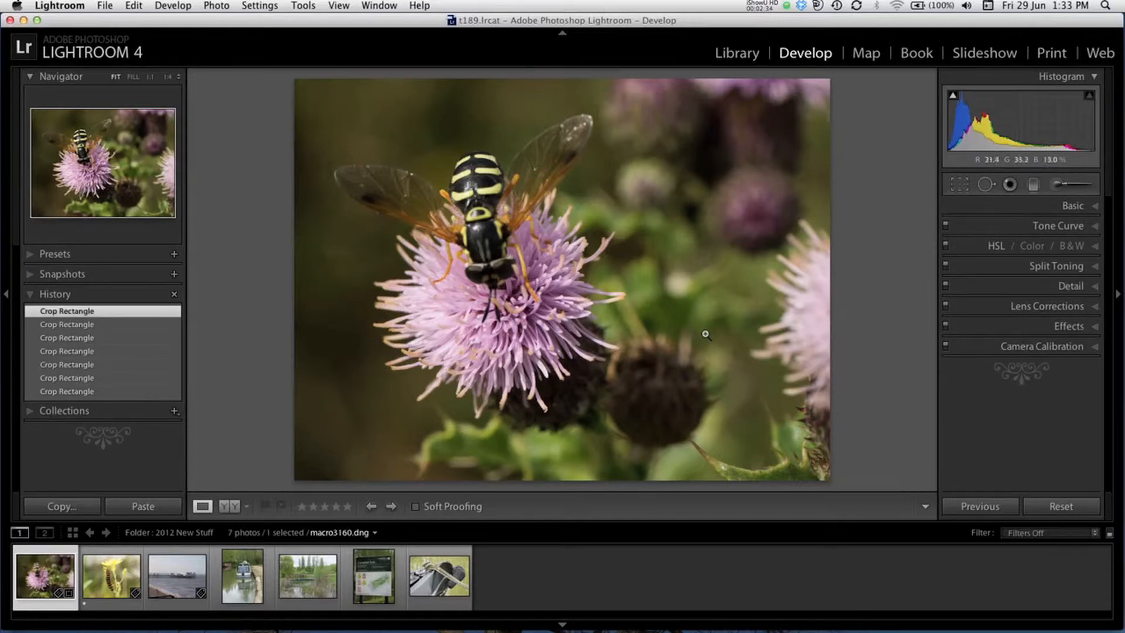
{"action": "left_click", "coordinate": [1052, 507]}
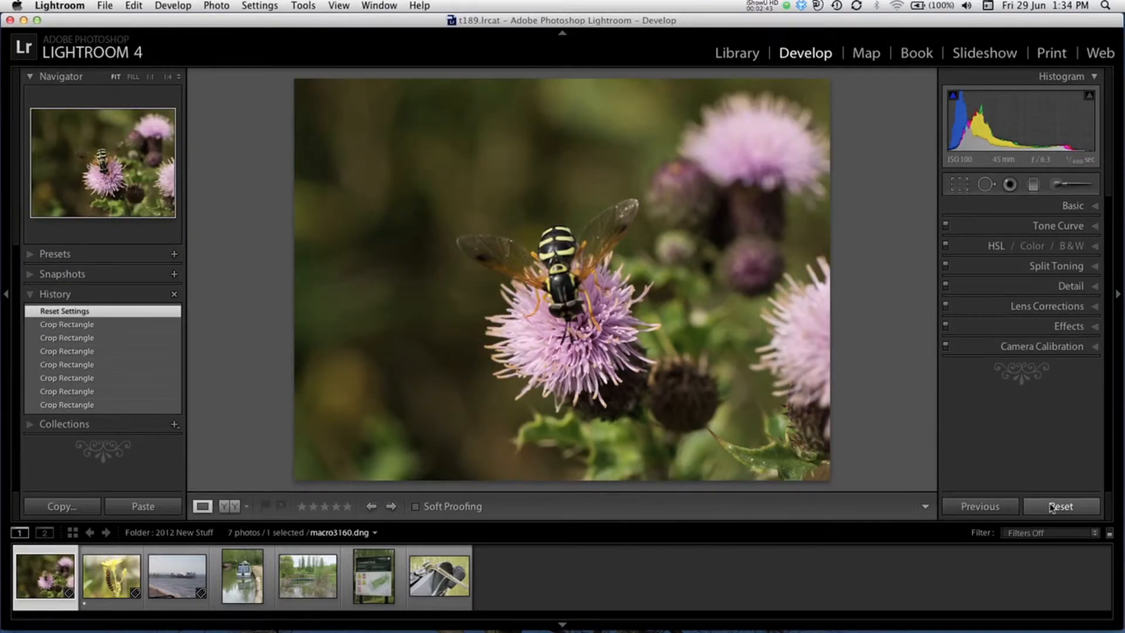
Activate the crop overlay again, try the 2 x 3 / 4 x 6 aspect ratio, and set the aspect to 1 x 1.
{"action": "left_click", "coordinate": [960, 186]}
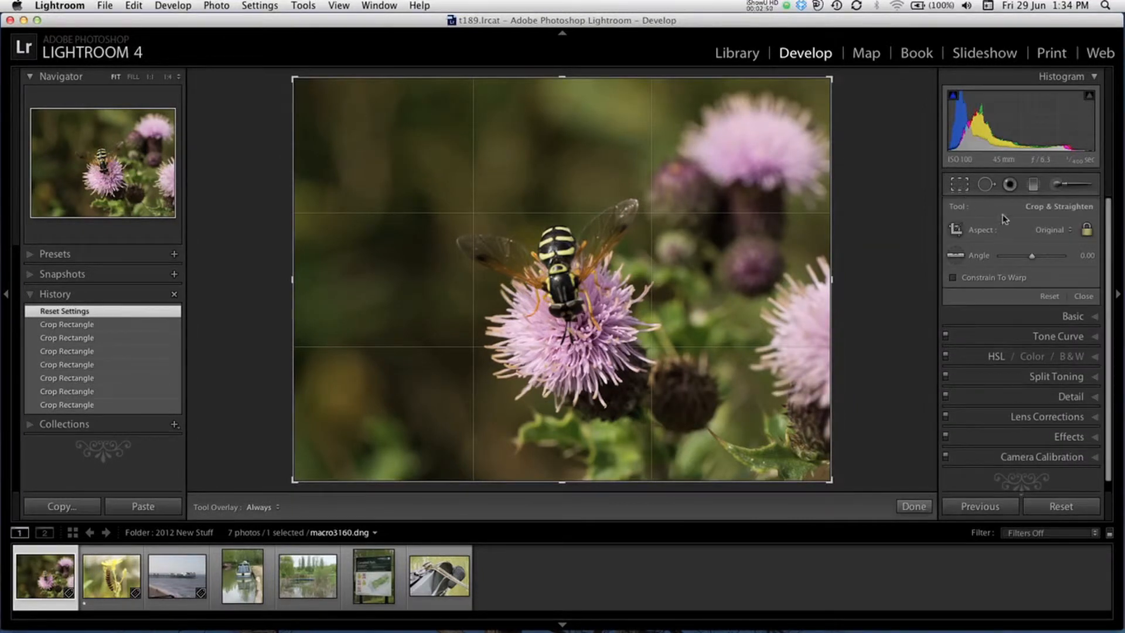
{"action": "left_click", "coordinate": [1069, 232]}
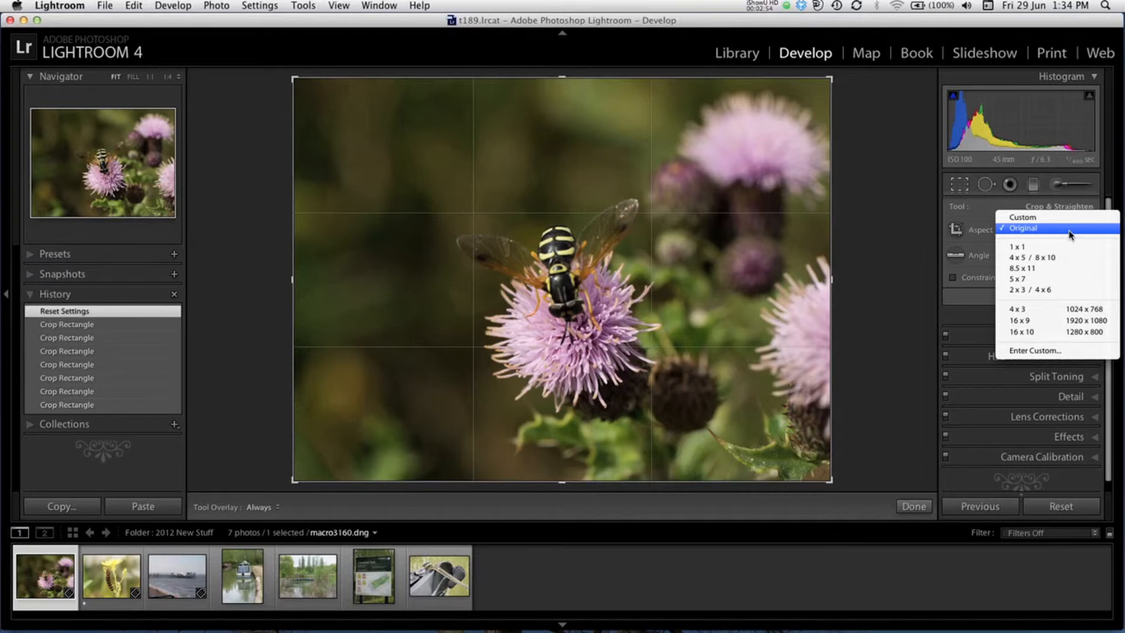
{"action": "left_click", "coordinate": [1069, 291]}
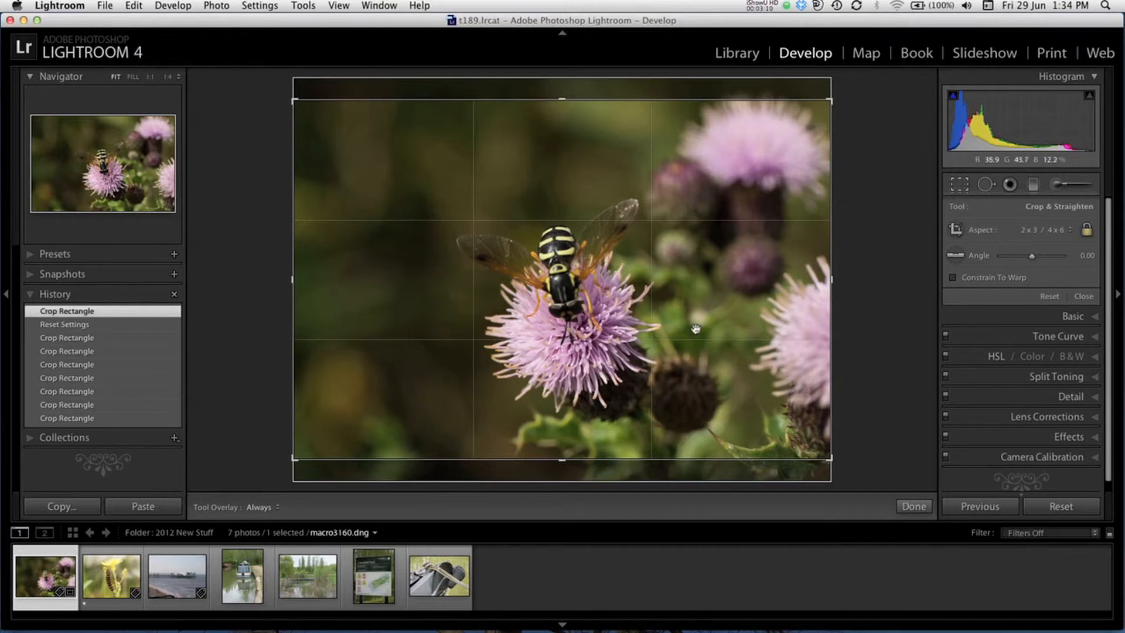
{"action": "left_click", "coordinate": [1070, 230]}
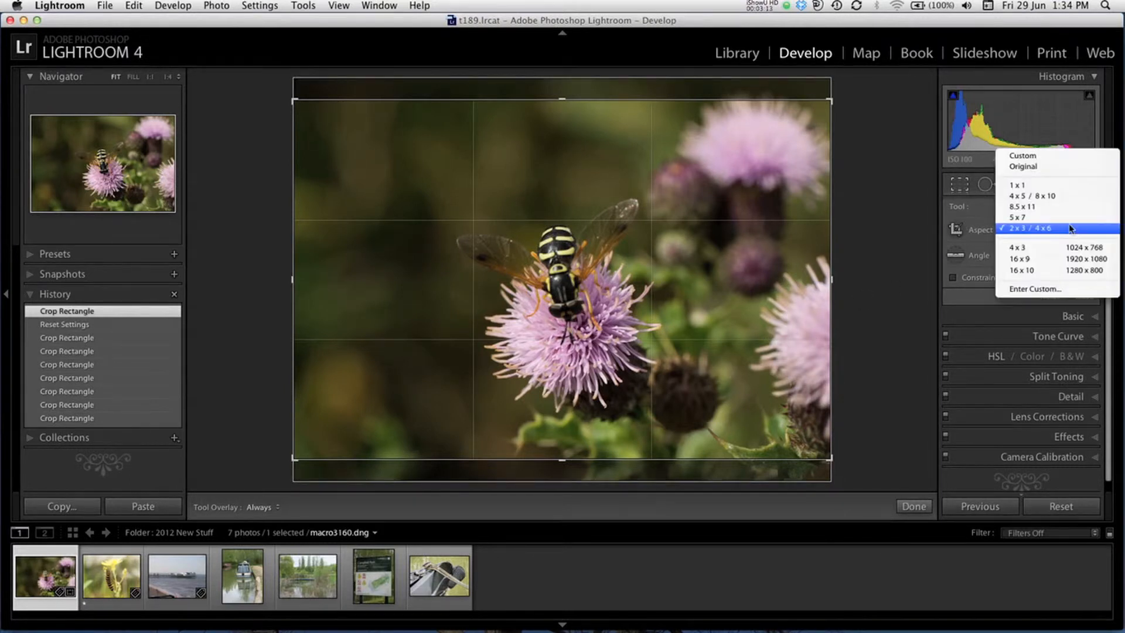
{"action": "left_click", "coordinate": [1042, 185]}
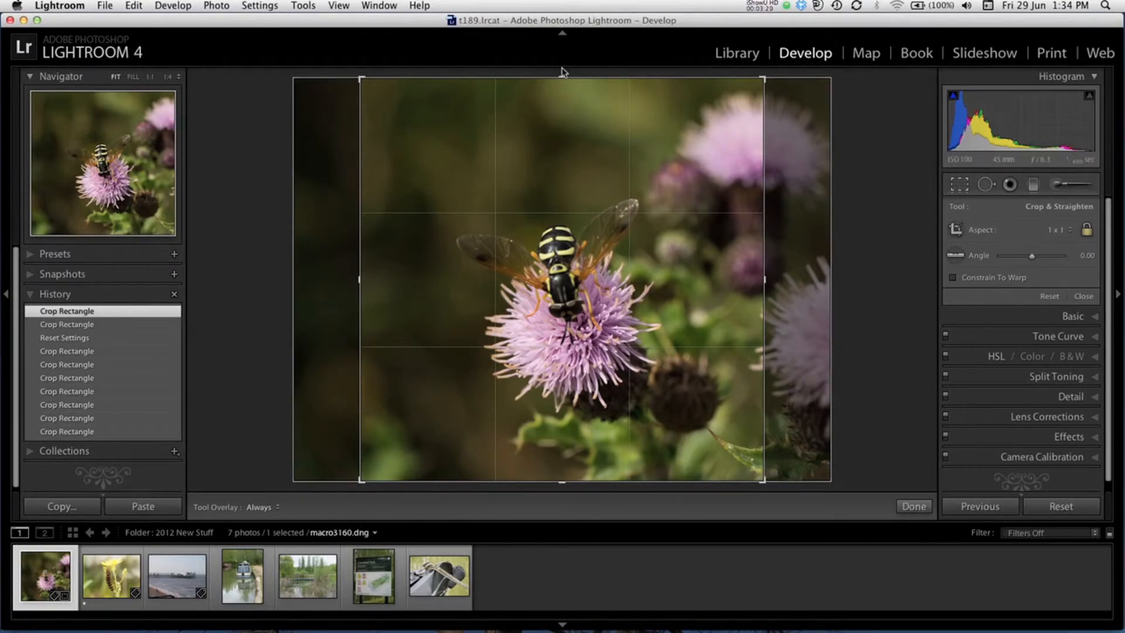
Shrink the square crop around the insect and its flower, reposition the photo within it, and apply the crop.
{"action": "left_click_drag", "start_coordinate": [563, 73], "coordinate": [565, 149]}
{"action": "left_click_drag", "start_coordinate": [568, 228], "coordinate": [564, 260]}
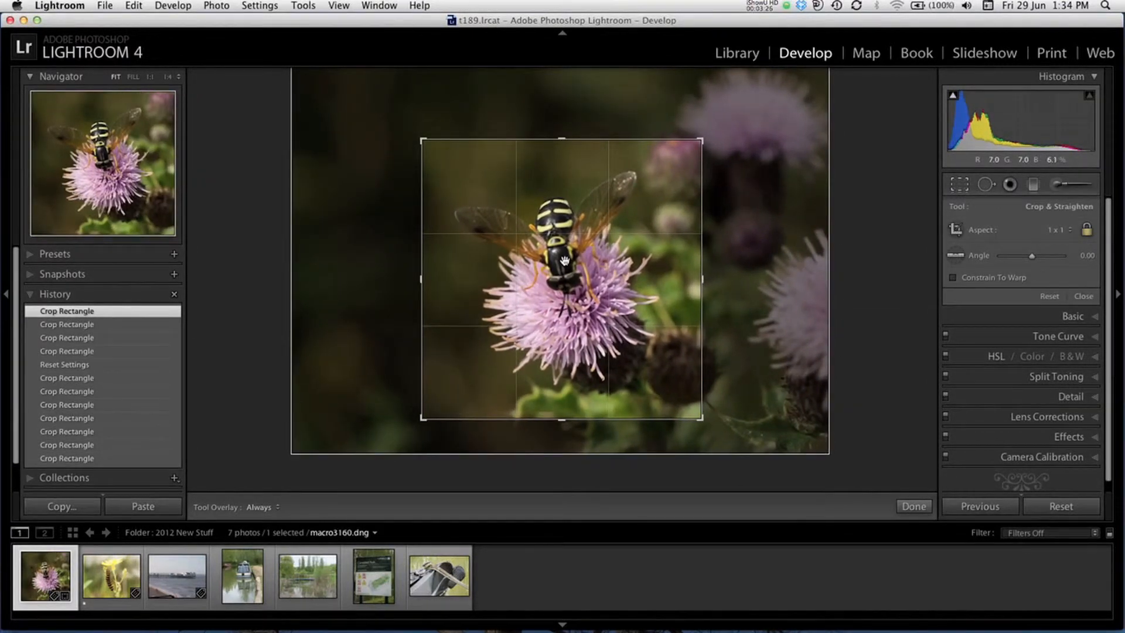
{"action": "key", "text": "Return"}
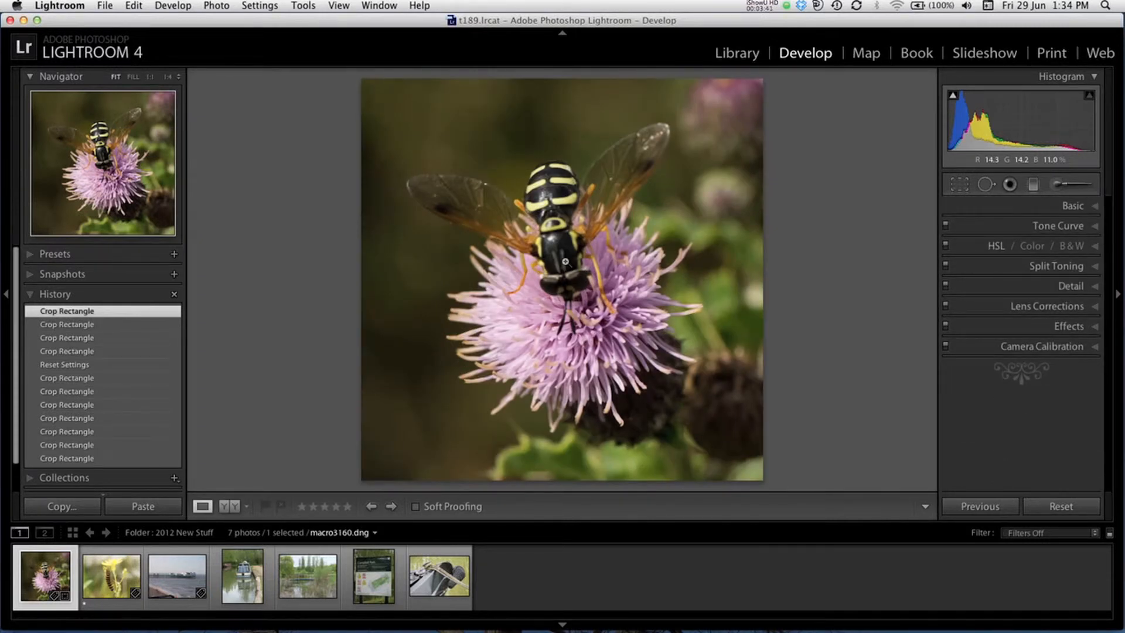
Crop the caterpillar photo _1080744.dng to a portrait frame at the original aspect ratio, containing the caterpillar, flower and side bud.
{"action": "left_click", "coordinate": [109, 576]}
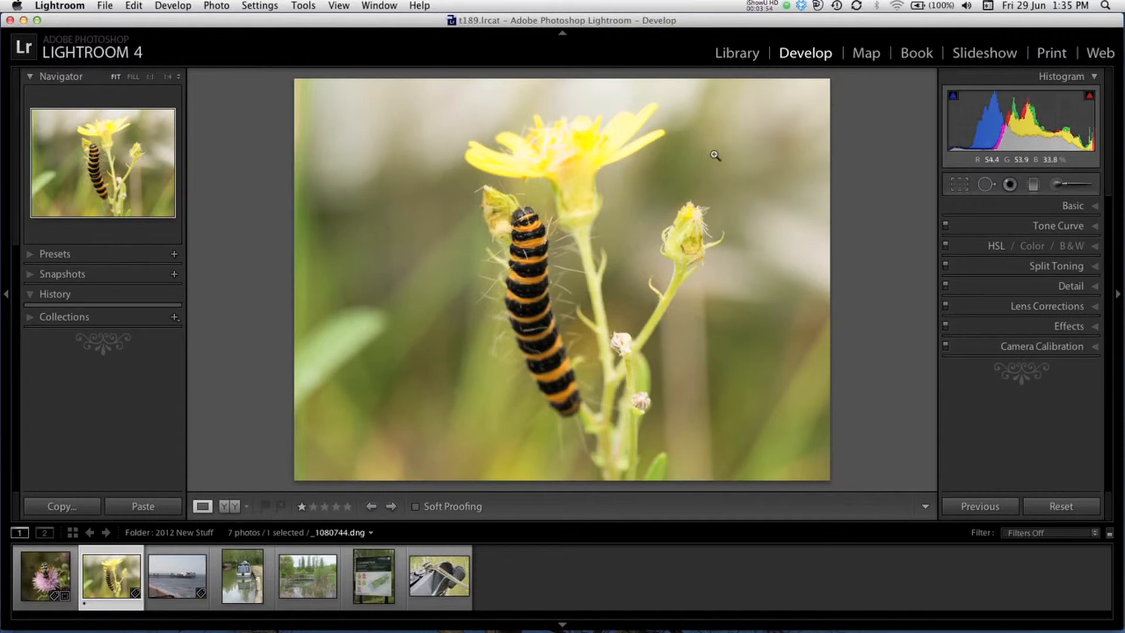
{"action": "left_click", "coordinate": [964, 183]}
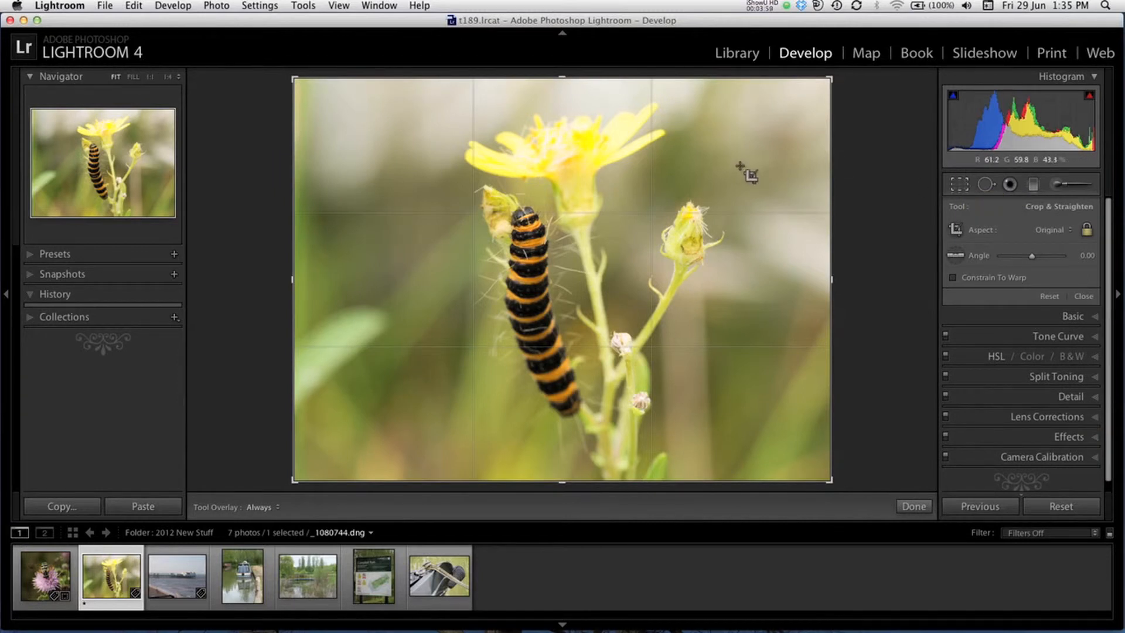
{"action": "left_click_drag", "start_coordinate": [412, 91], "coordinate": [754, 475]}
{"action": "left_click_drag", "start_coordinate": [587, 208], "coordinate": [513, 200]}
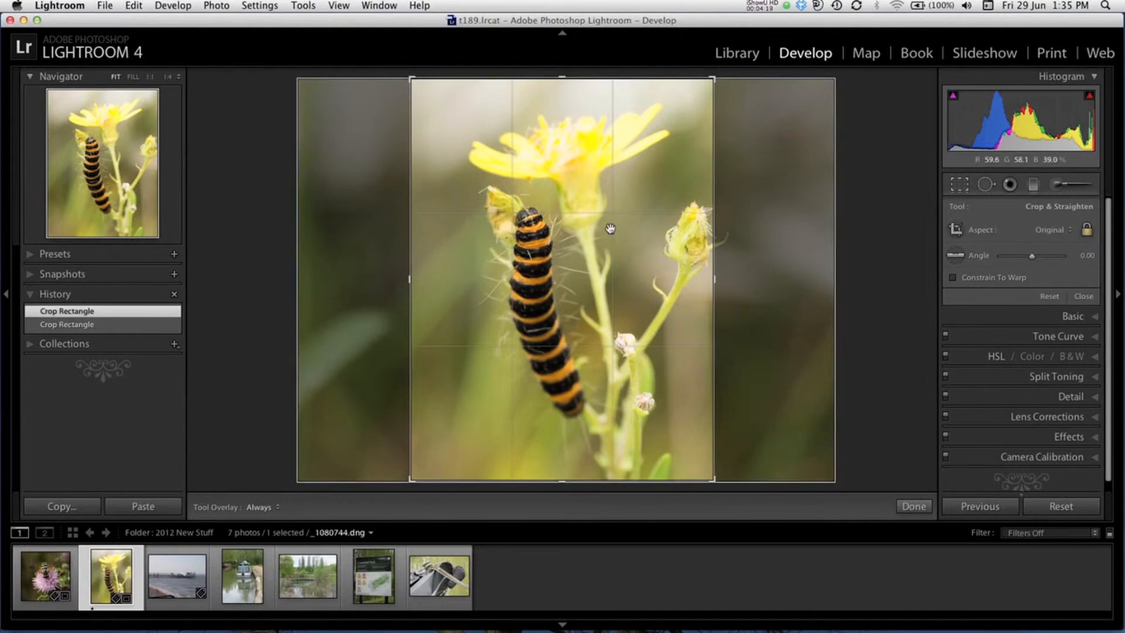
{"action": "left_click_drag", "start_coordinate": [604, 231], "coordinate": [569, 229]}
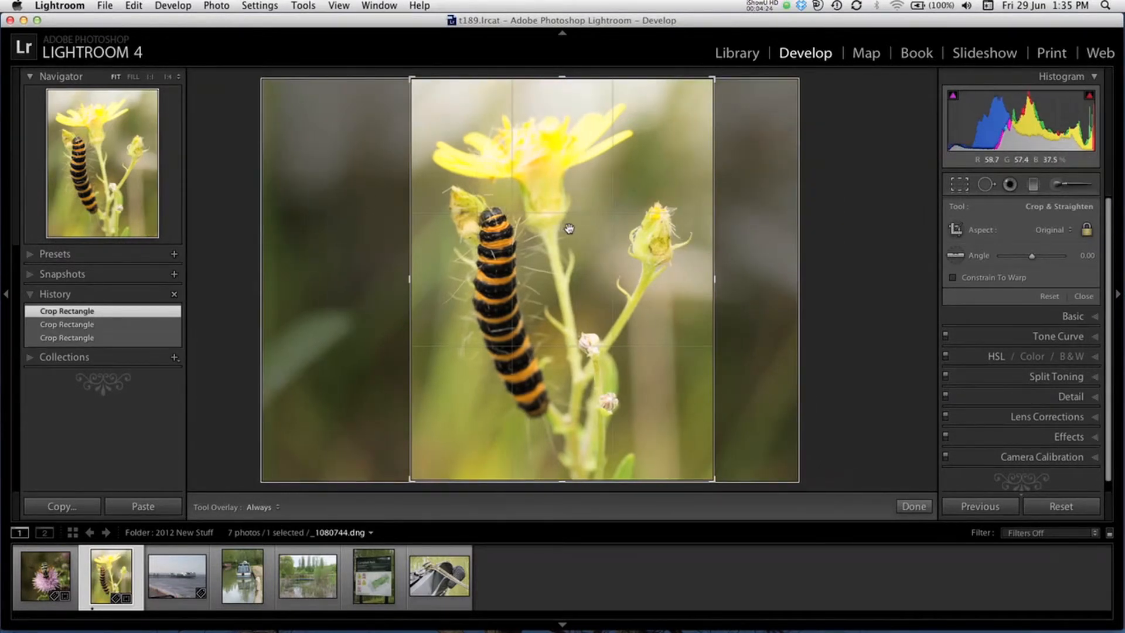
{"action": "key", "text": "Return"}
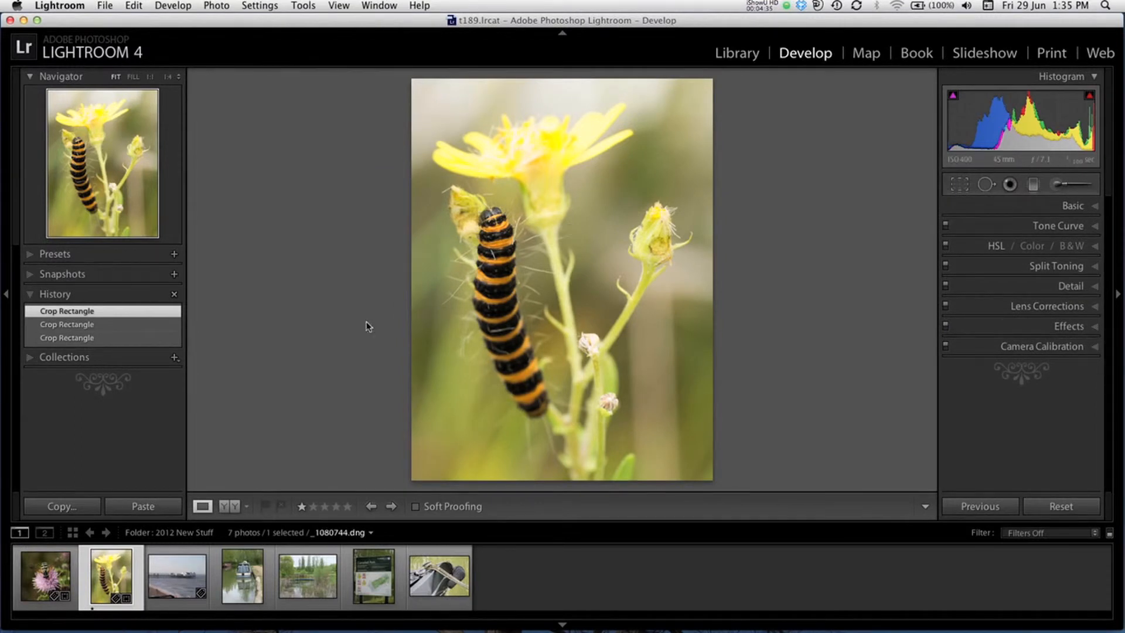
Straighten the photo Pier 1.jpg along the sea horizon by an angle of about -1.81.
{"action": "left_click", "coordinate": [189, 576]}
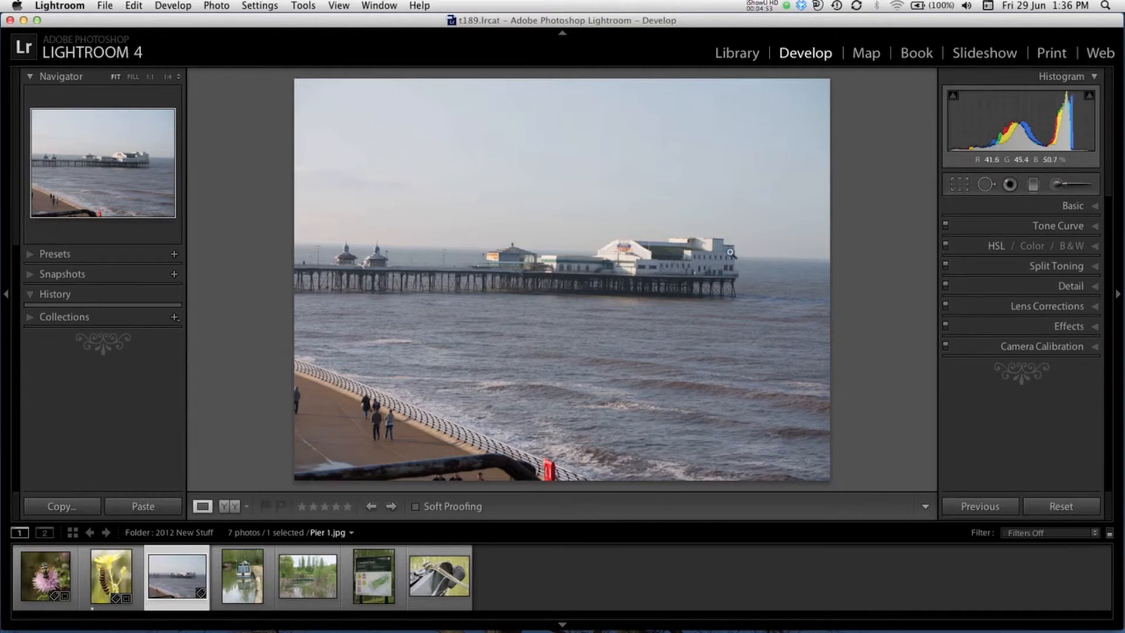
{"action": "left_click", "coordinate": [961, 187]}
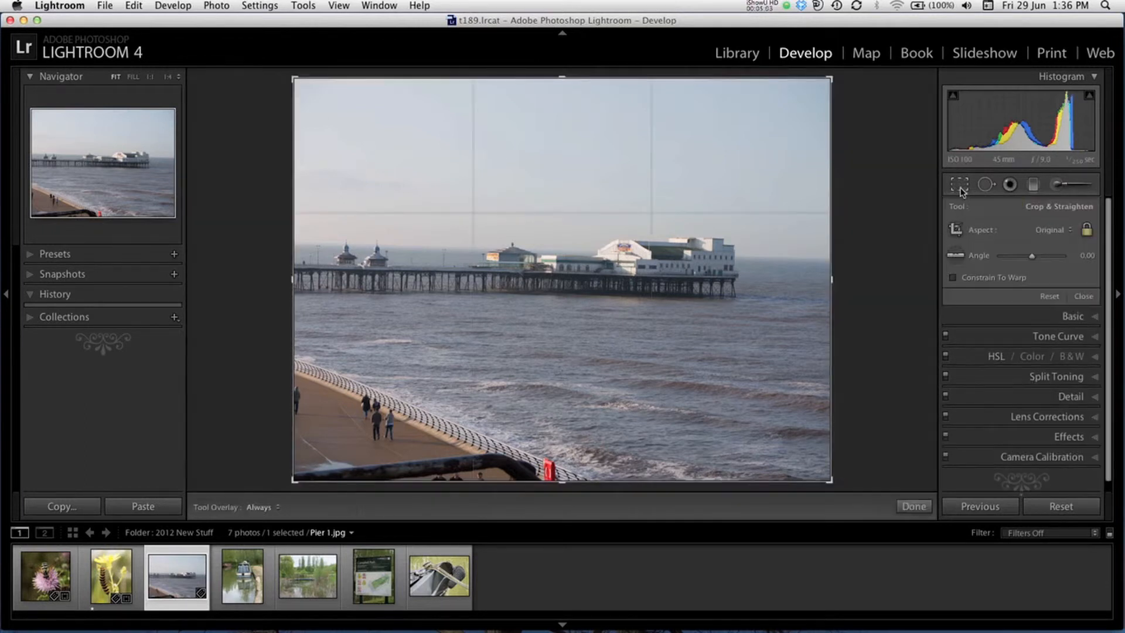
{"action": "left_click", "coordinate": [963, 259]}
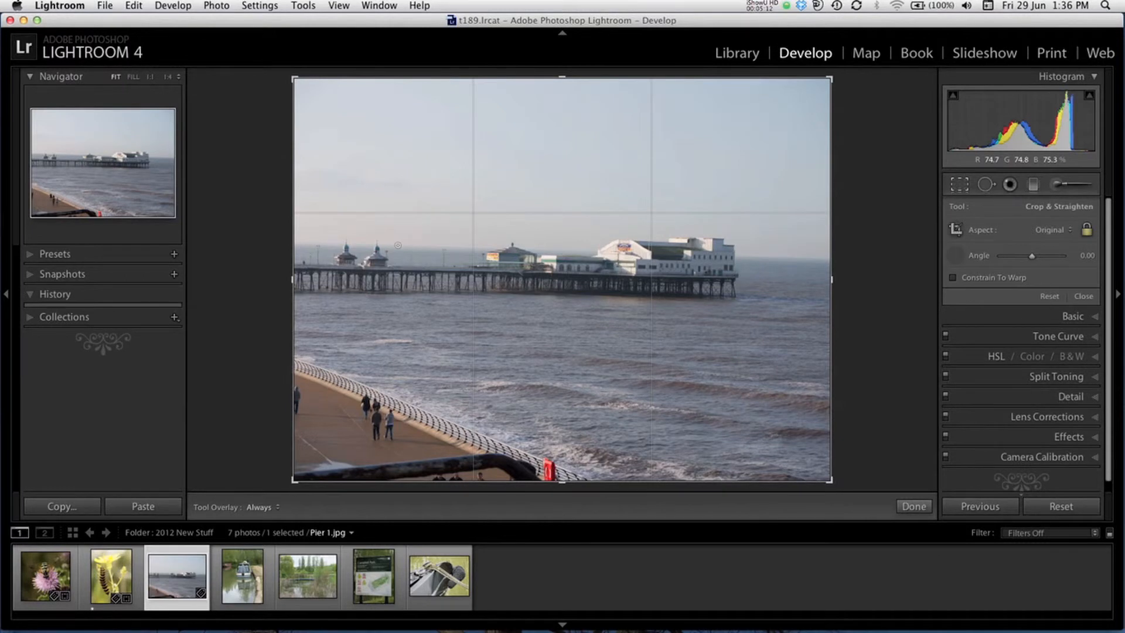
{"action": "left_click_drag", "start_coordinate": [595, 251], "coordinate": [771, 256]}
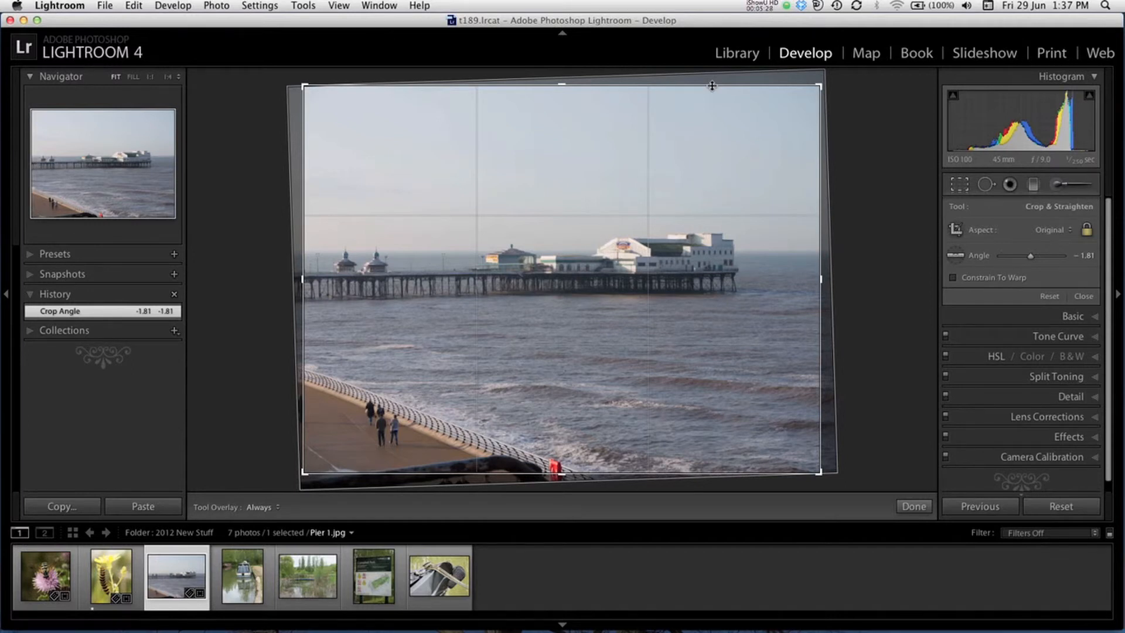
{"action": "key", "text": "Return"}
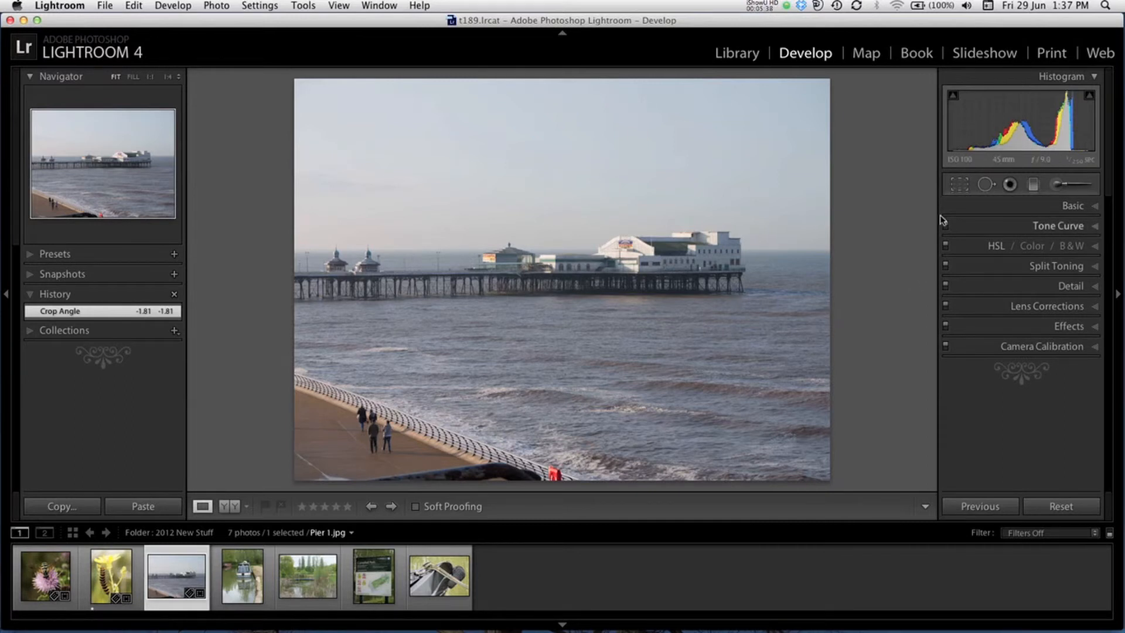
Crop the pier photo to a 2 x 3 / 4 x 6 aspect ratio, cutting off the dark railing and red object along its lower edge.
{"action": "left_click", "coordinate": [965, 189]}
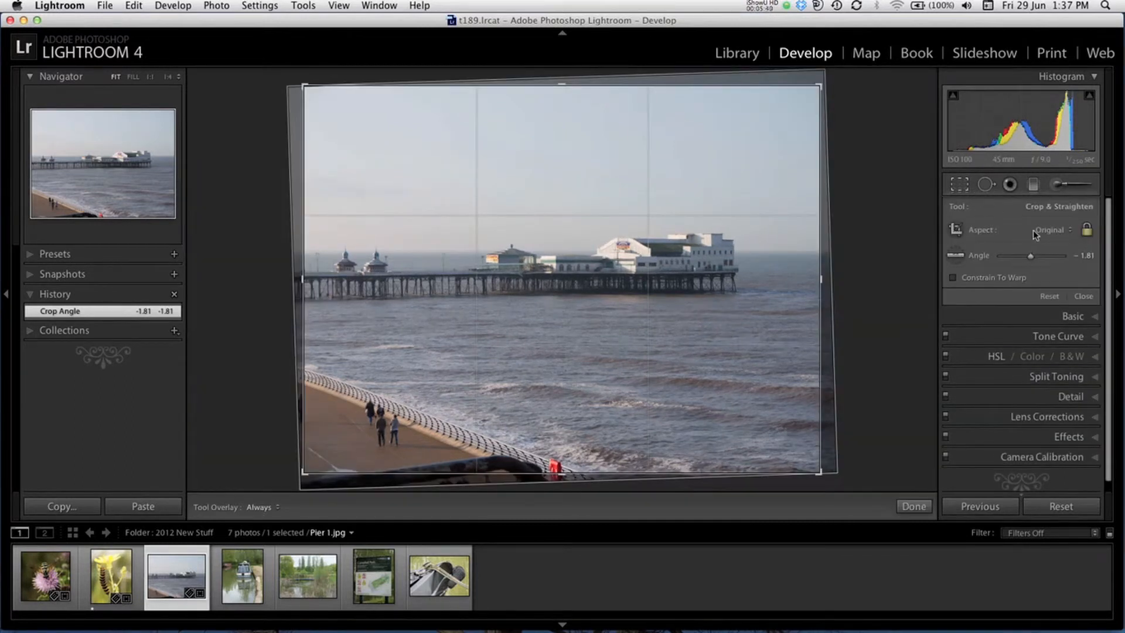
{"action": "left_click", "coordinate": [1053, 230]}
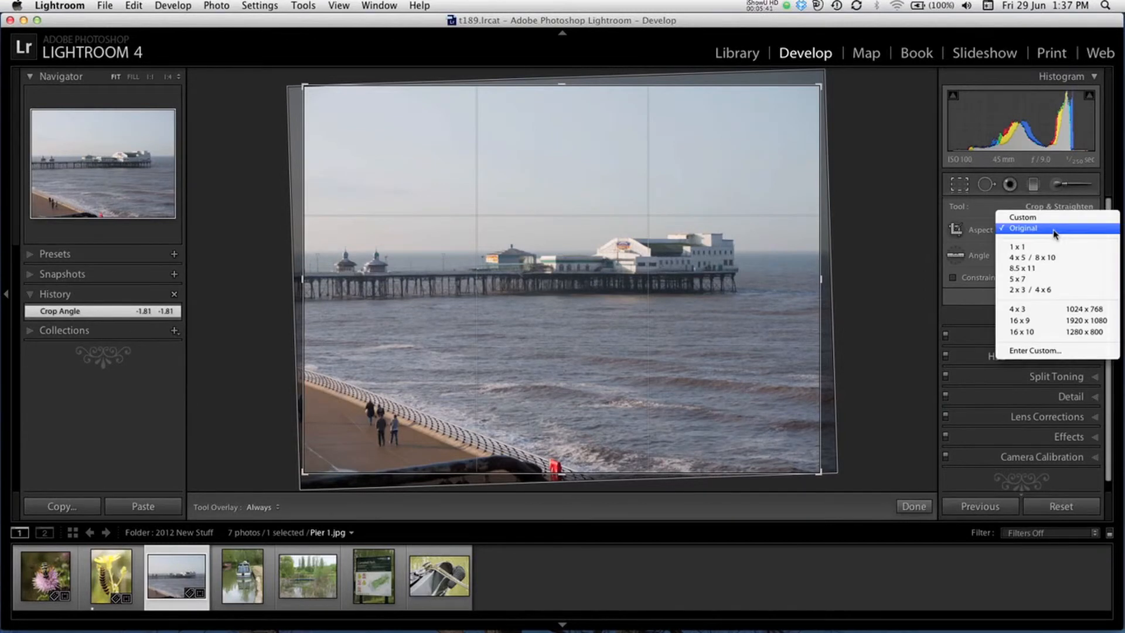
{"action": "left_click", "coordinate": [1052, 290]}
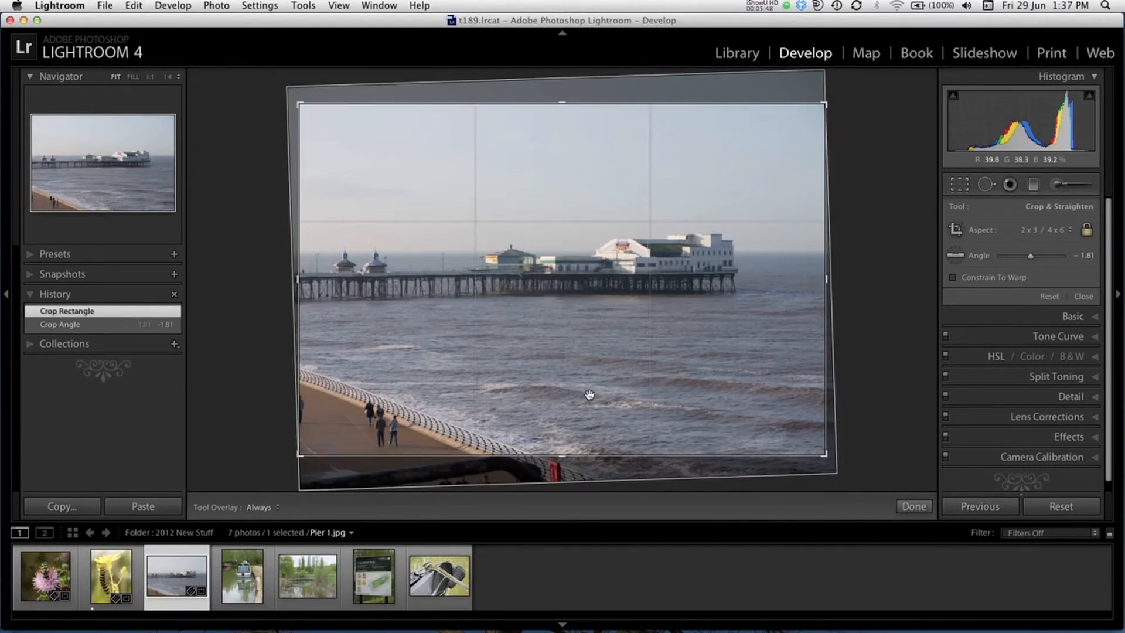
{"action": "left_click_drag", "start_coordinate": [547, 307], "coordinate": [547, 312]}
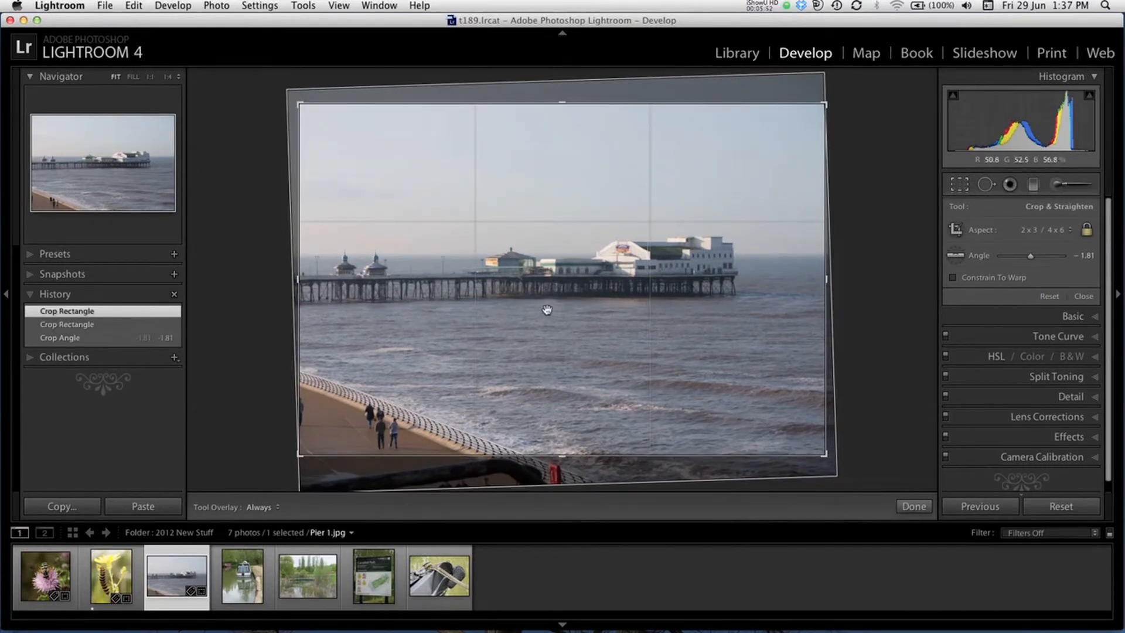
{"action": "left_click_drag", "start_coordinate": [562, 458], "coordinate": [561, 452]}
{"action": "left_click_drag", "start_coordinate": [560, 360], "coordinate": [560, 354]}
{"action": "key", "text": "Return"}
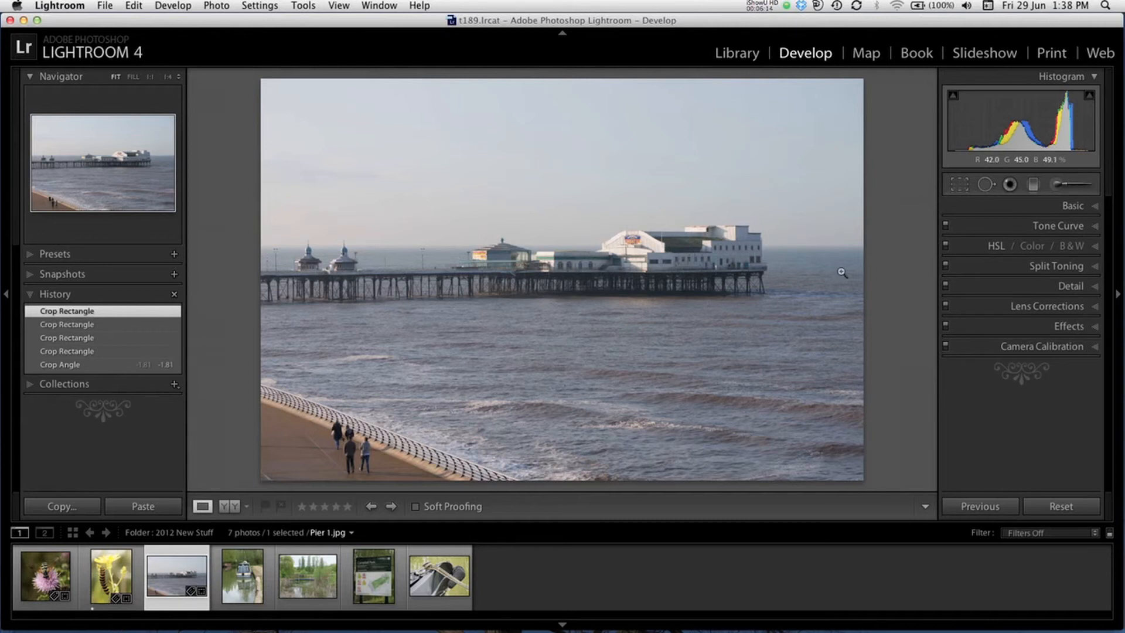
Unlock the pier photo's crop aspect ratio and crop it to a wide panoramic strip around the pier.
{"action": "left_click", "coordinate": [959, 185]}
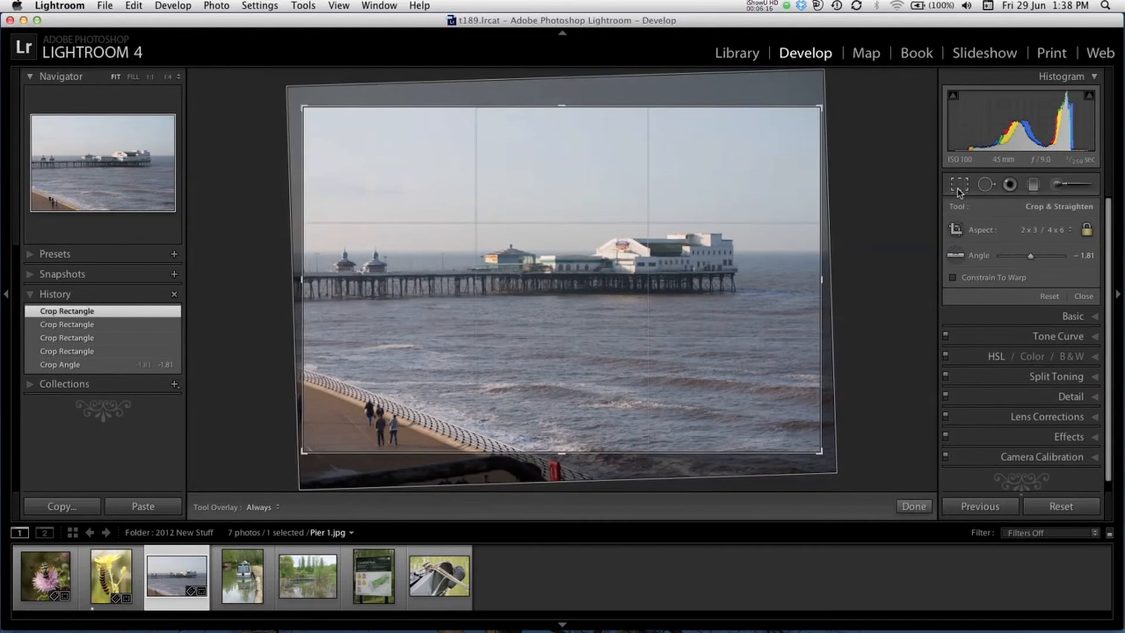
{"action": "left_click", "coordinate": [1086, 231]}
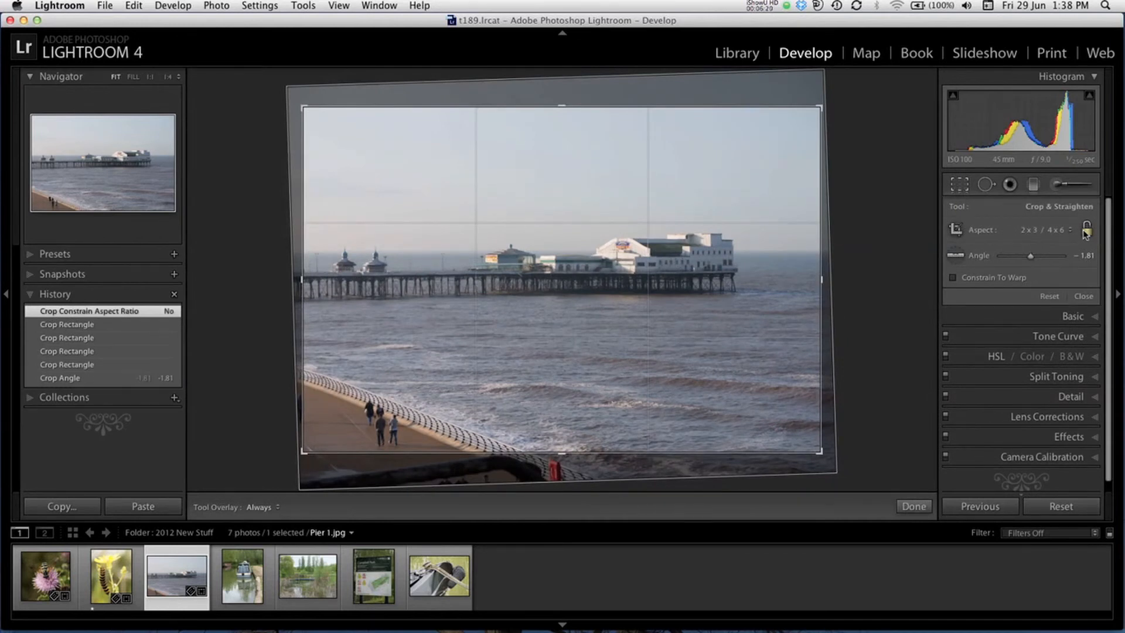
{"action": "mouse_move", "coordinate": [562, 107]}
{"action": "left_mouse_down"}
{"action": "mouse_move", "coordinate": [562, 156]}
{"action": "mouse_move", "coordinate": [550, 113]}
{"action": "left_mouse_up"}
{"action": "mouse_move", "coordinate": [821, 280]}
{"action": "left_mouse_down"}
{"action": "mouse_move", "coordinate": [794, 276]}
{"action": "mouse_move", "coordinate": [806, 280]}
{"action": "left_mouse_up"}
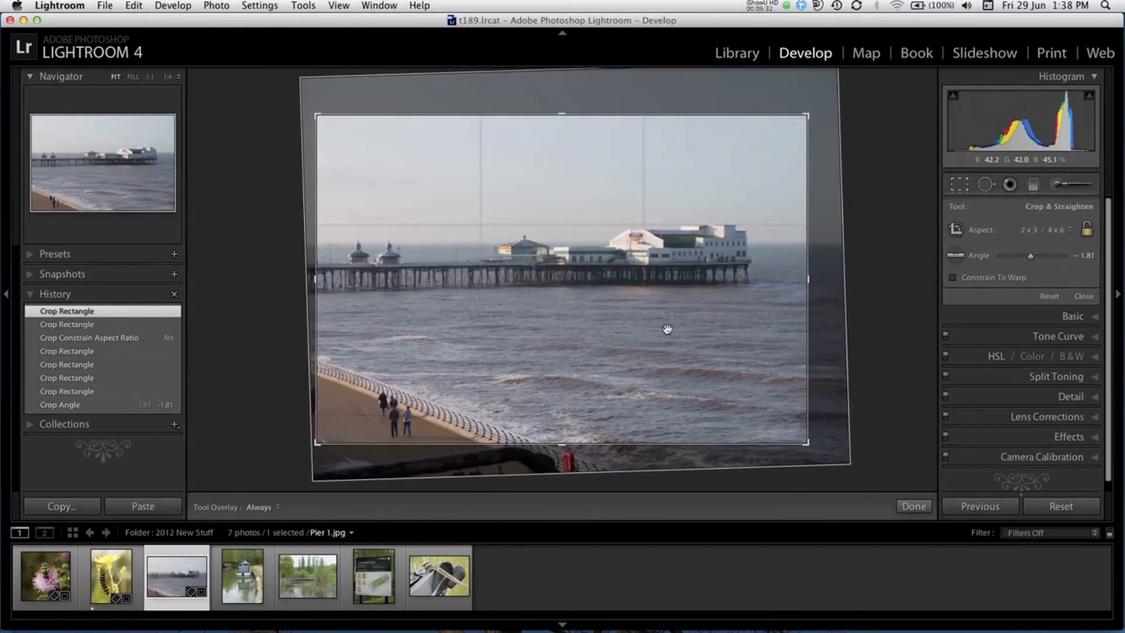
{"action": "left_click_drag", "start_coordinate": [563, 444], "coordinate": [564, 379]}
{"action": "left_click_drag", "start_coordinate": [565, 178], "coordinate": [565, 210]}
{"action": "left_click_drag", "start_coordinate": [807, 278], "coordinate": [821, 280]}
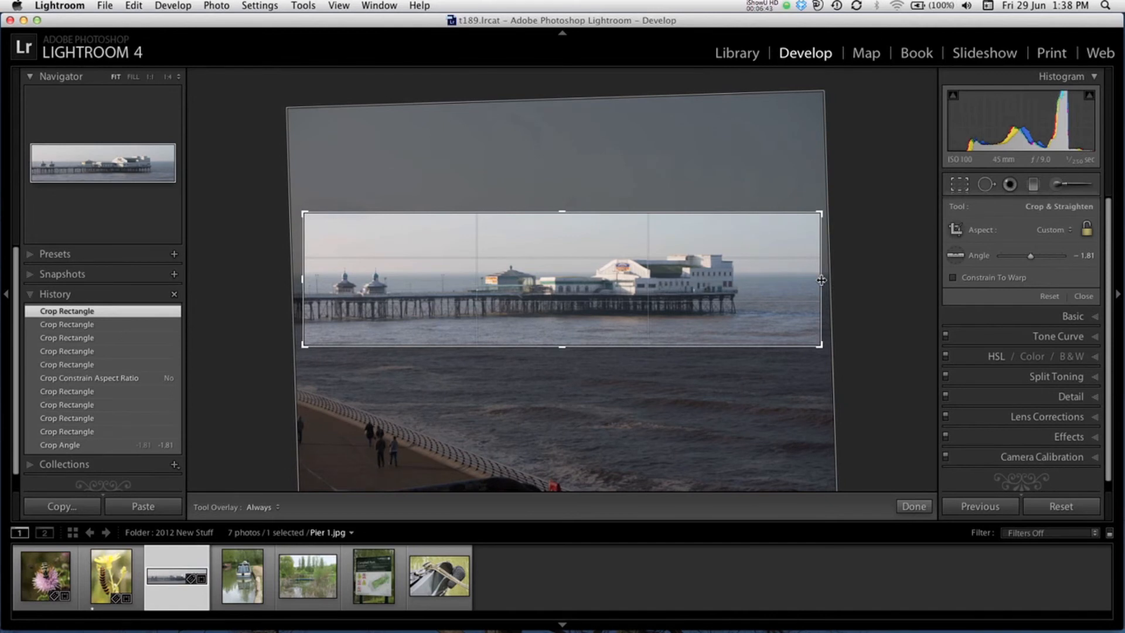
{"action": "key", "text": "Return"}
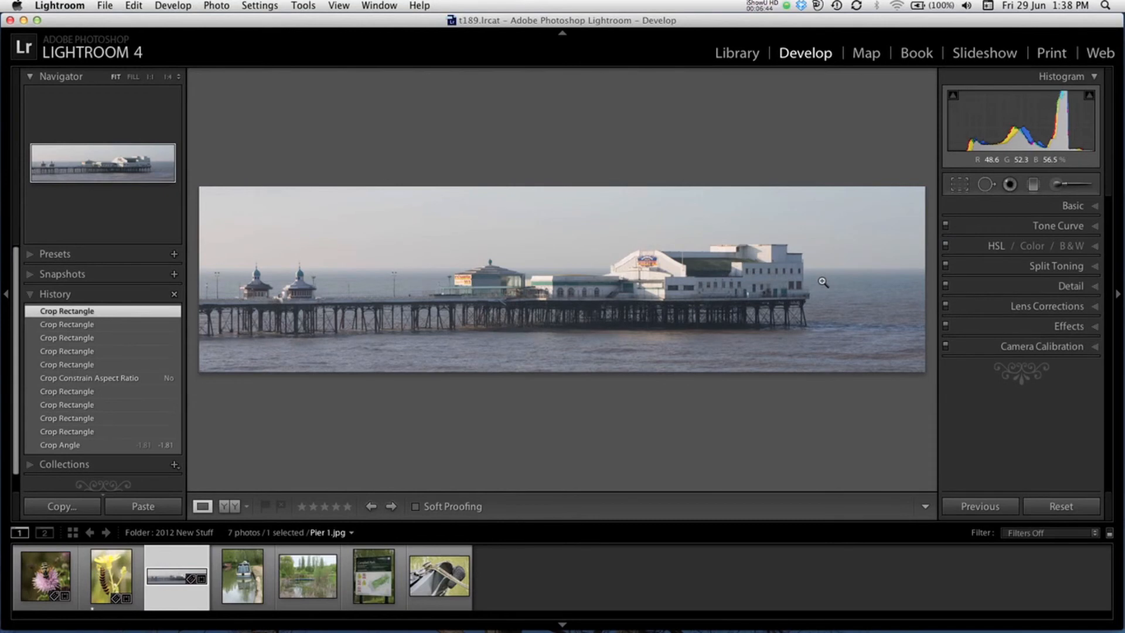